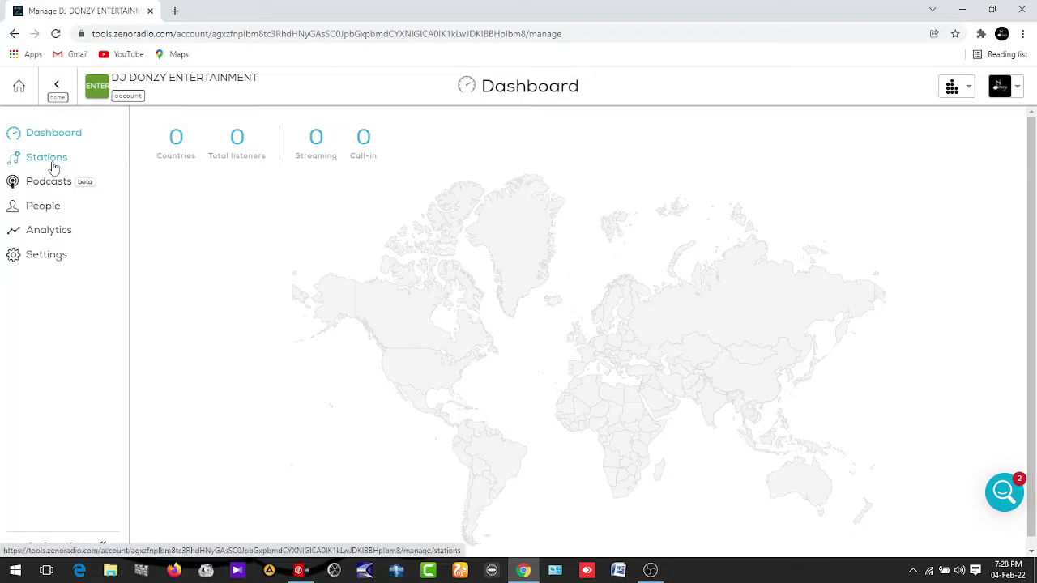
Step: Open the Hitztracksgh Radio station's Icecast encoder settings in Zeno Radio, with VirtualDJ in front
left_click(52, 165)
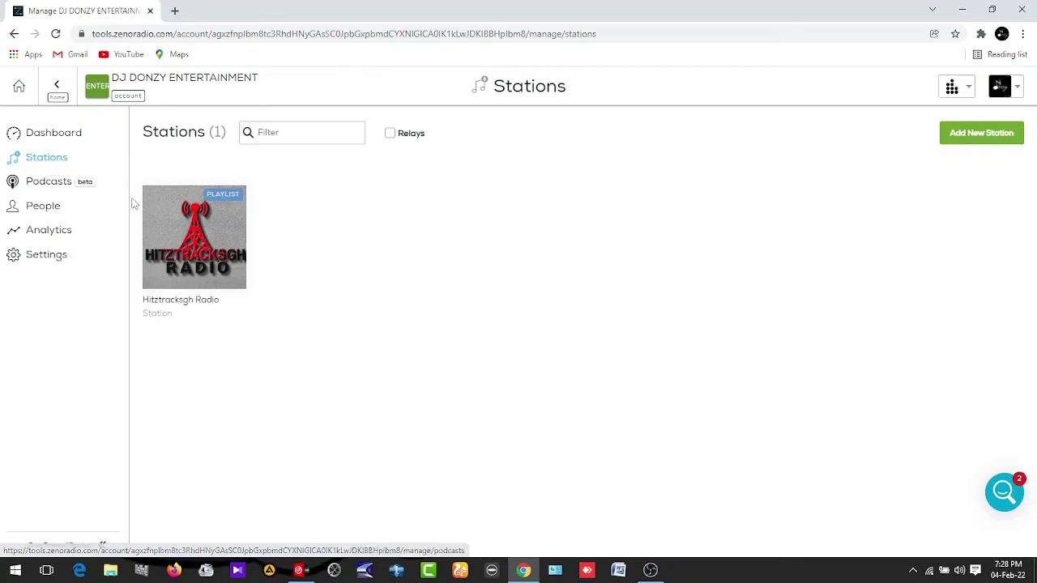
left_click(210, 256)
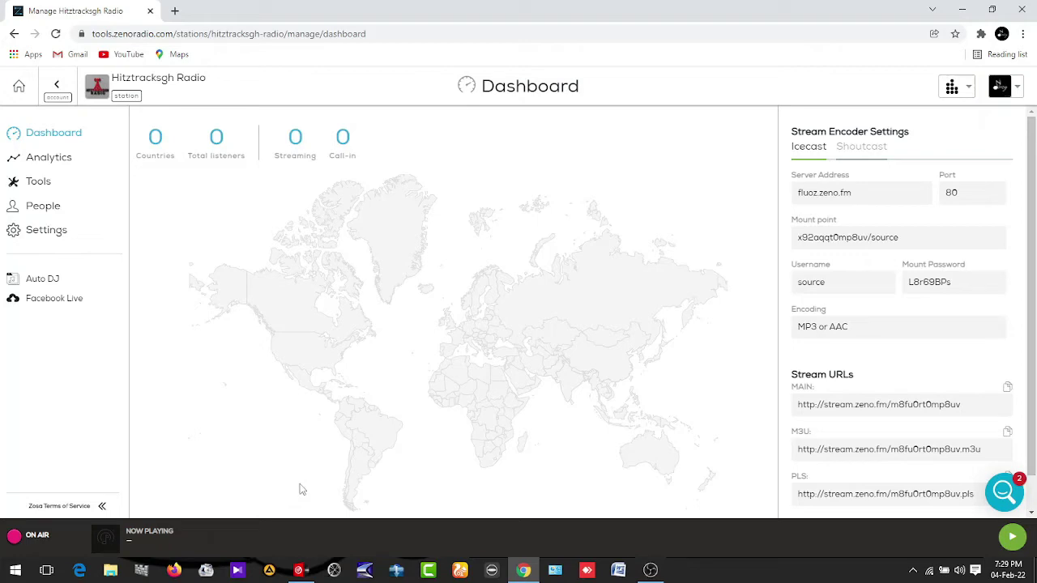
left_click(305, 575)
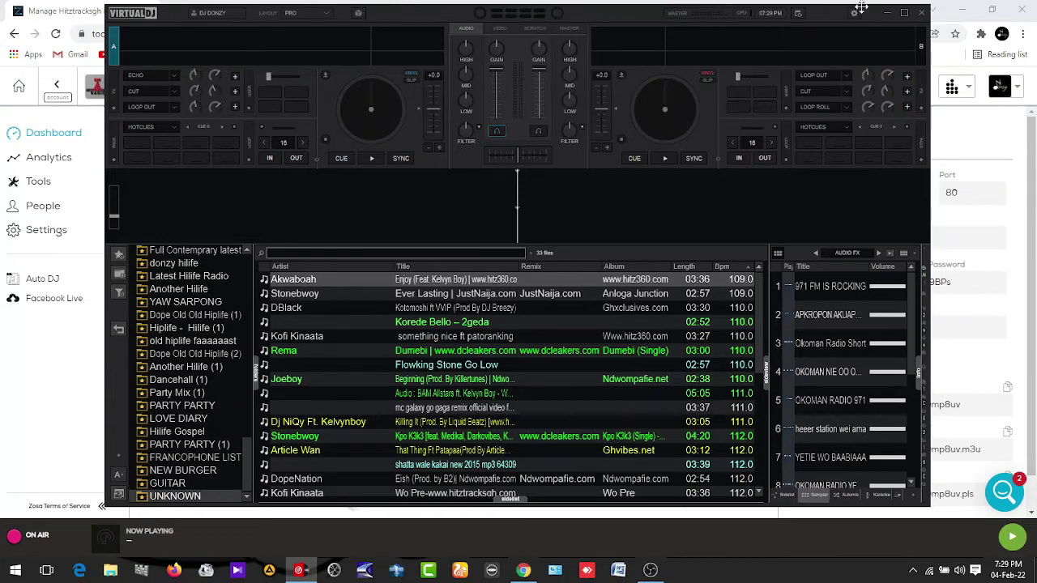
Step: Open VirtualDJ's settings on the audio page showing master, headphones and booth outputs
left_click(854, 13)
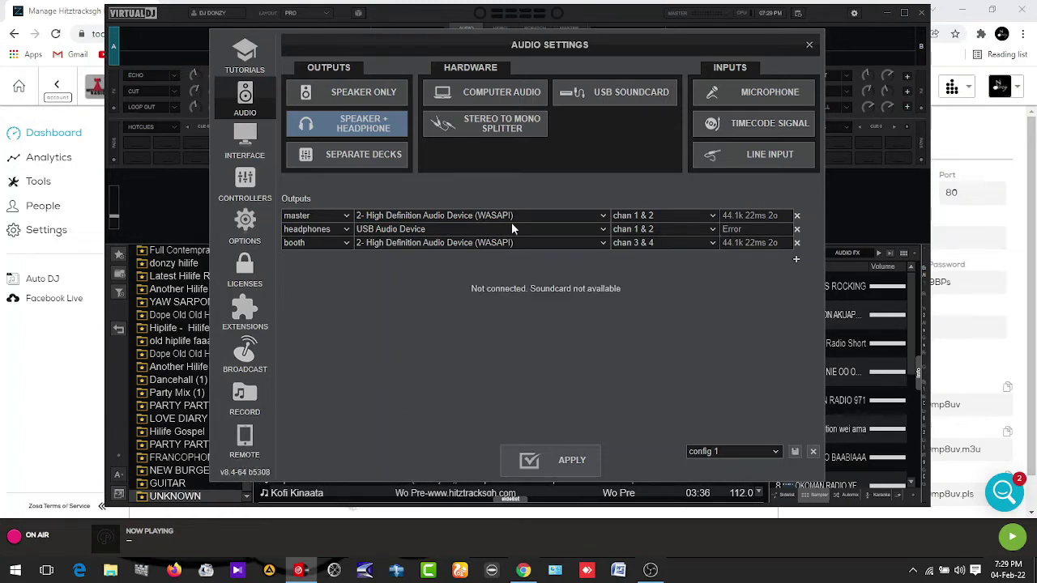
left_click(808, 45)
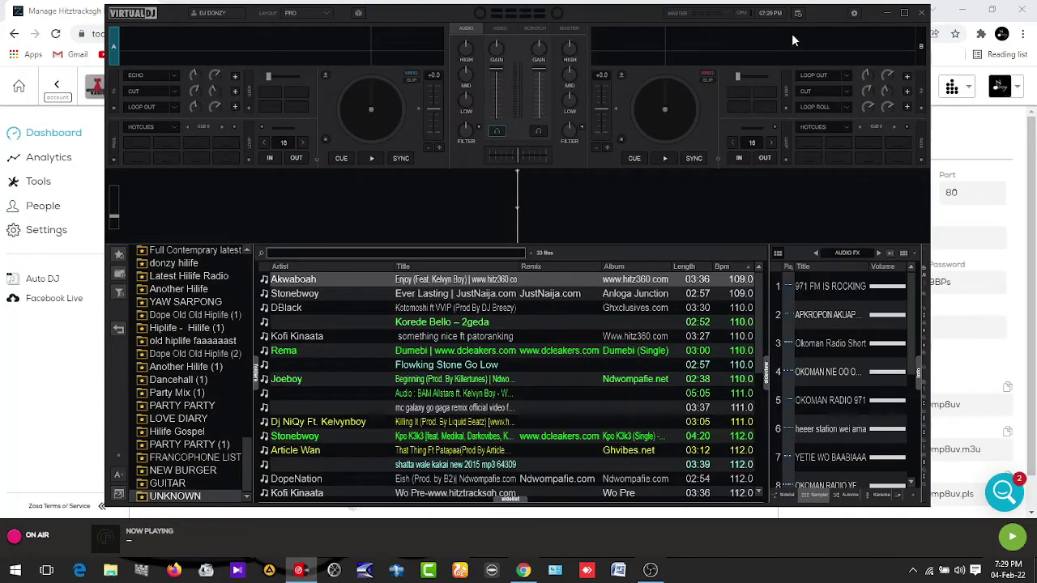
left_click(855, 16)
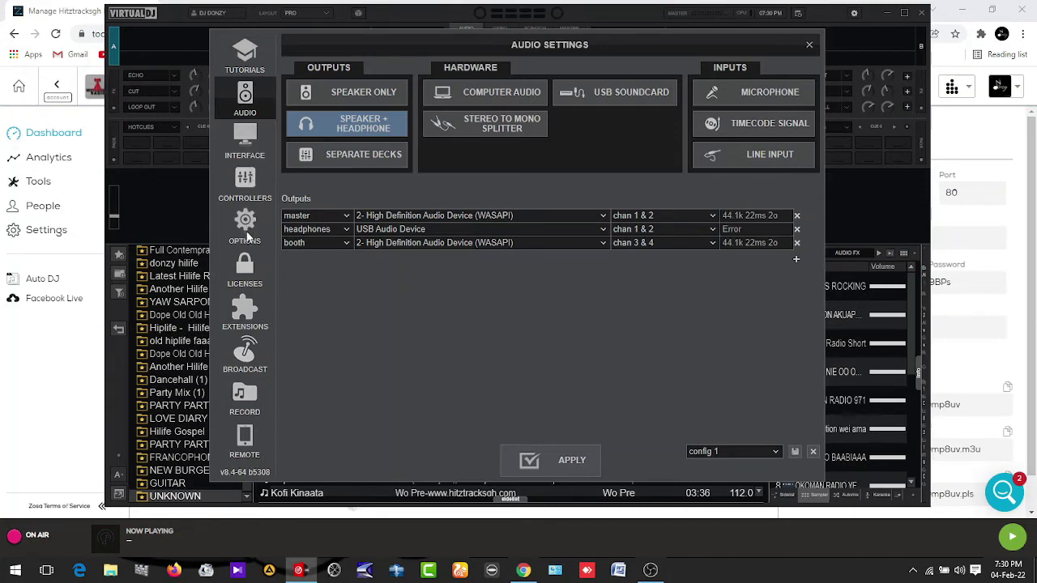
Step: Choose Radio Server on the Broadcast settings page after browsing the Video, Audio and Podcasts options
left_click(251, 357)
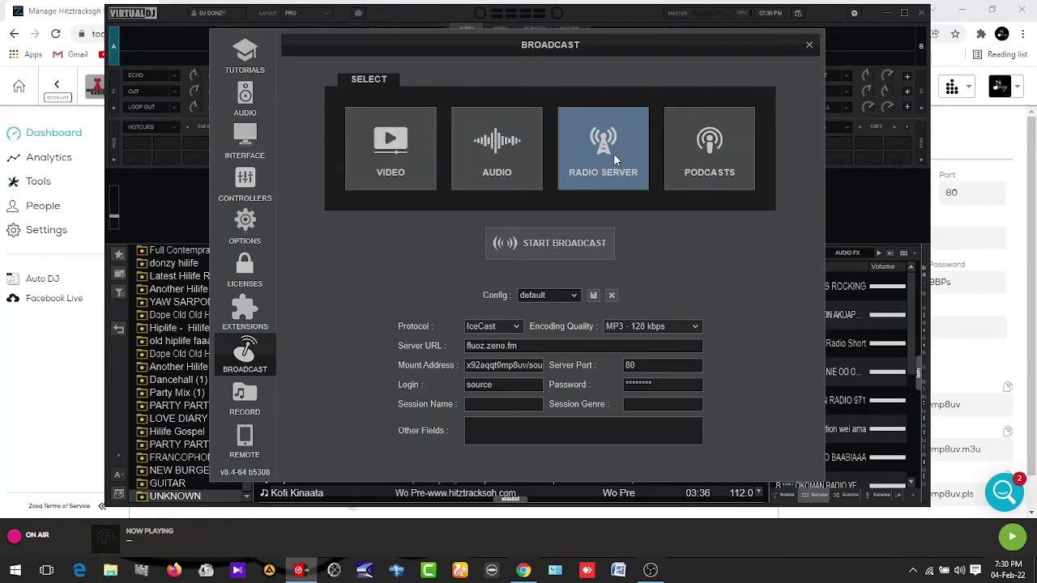
left_click(405, 164)
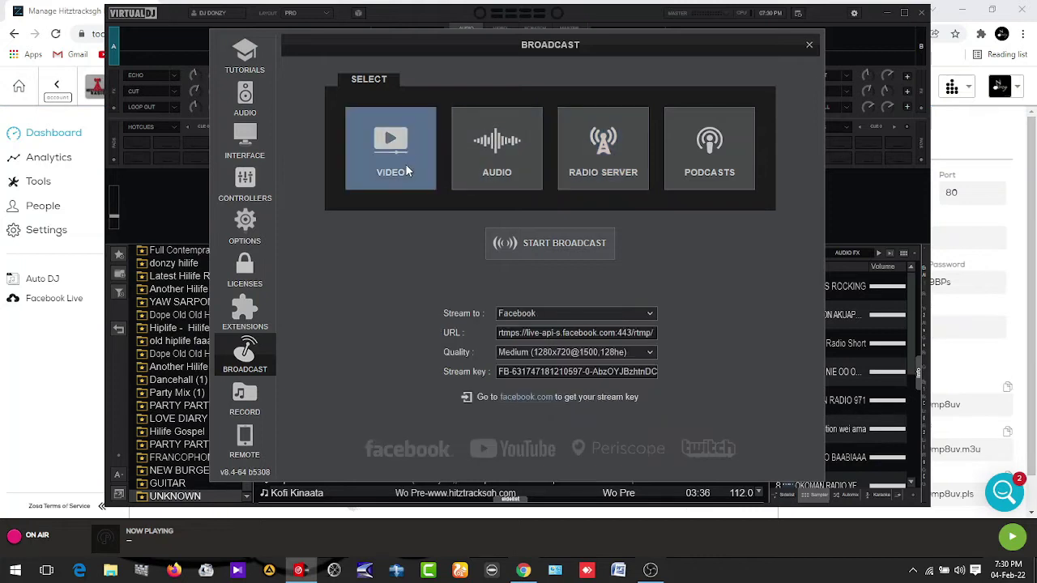
left_click(490, 157)
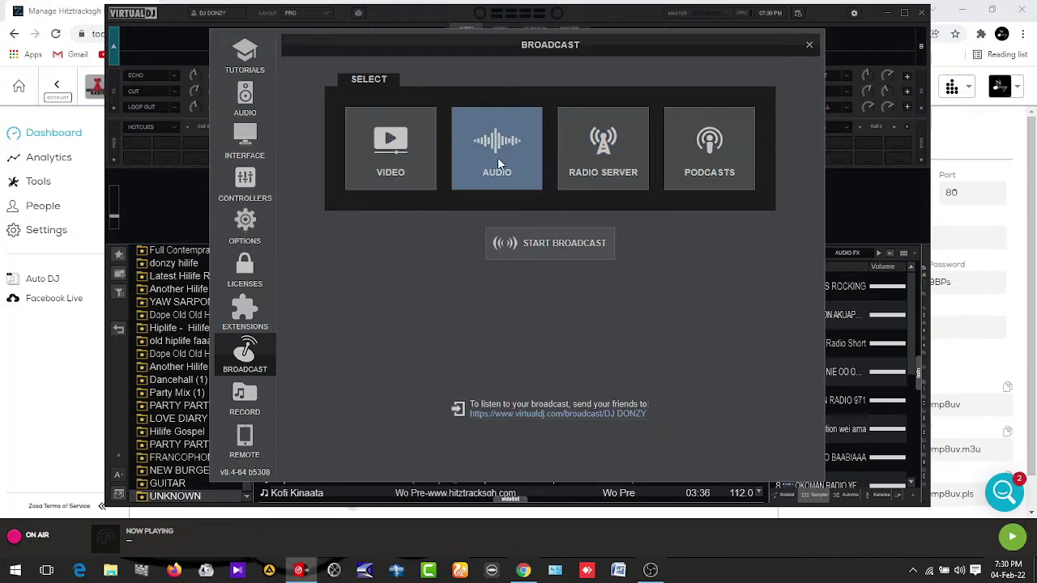
left_click(607, 142)
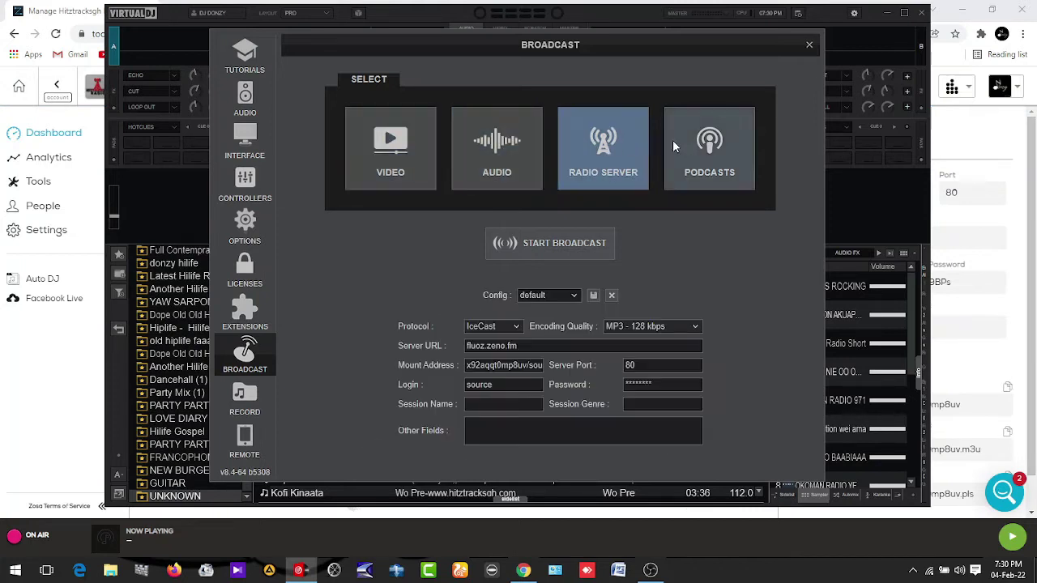
left_click(708, 160)
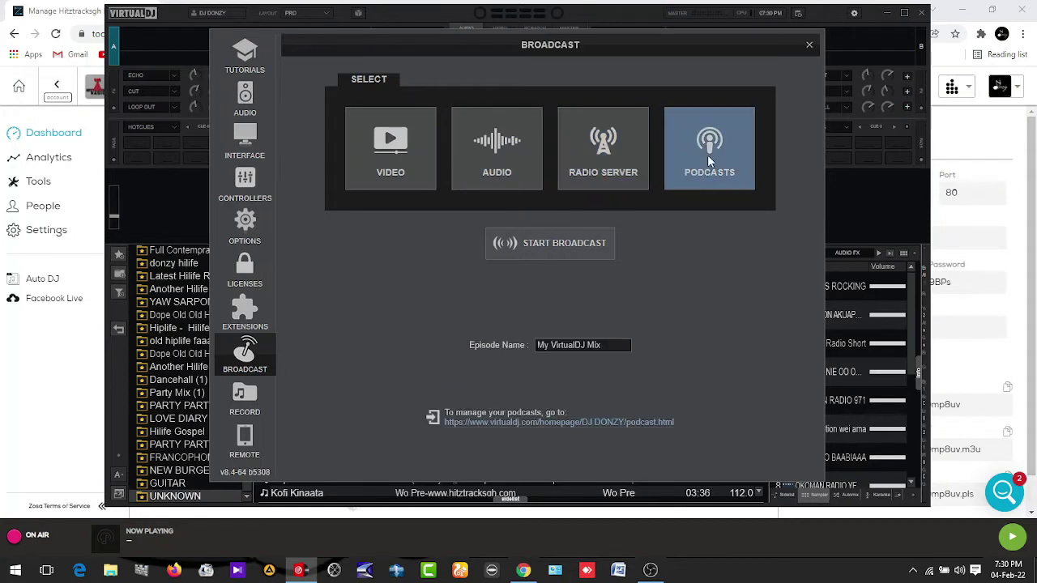
left_click(612, 164)
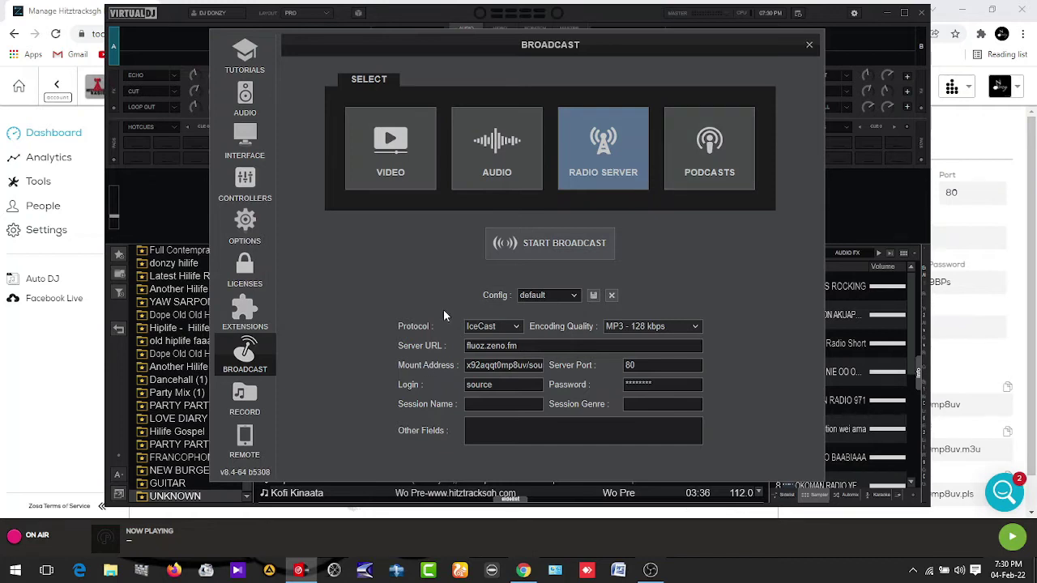
Step: Set the radio server protocol to IceCast, after briefly trying ShoutCast
left_click(516, 326)
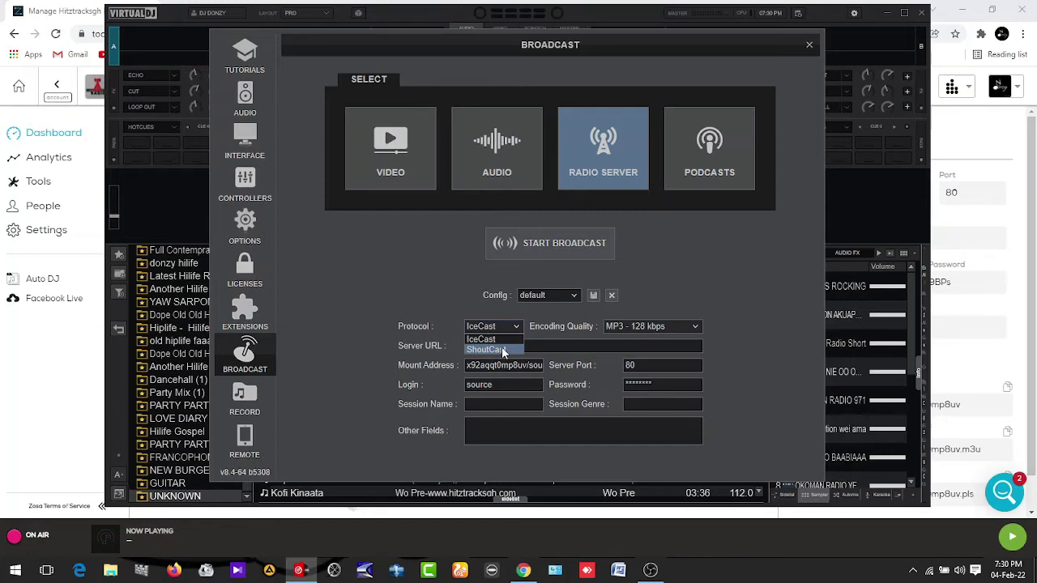
left_click(502, 350)
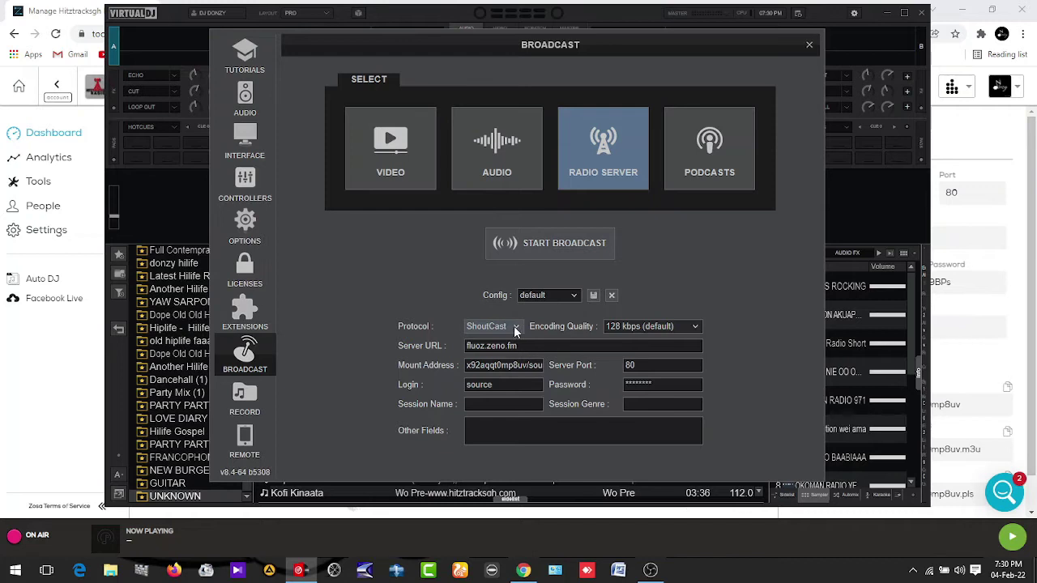
left_click(516, 328)
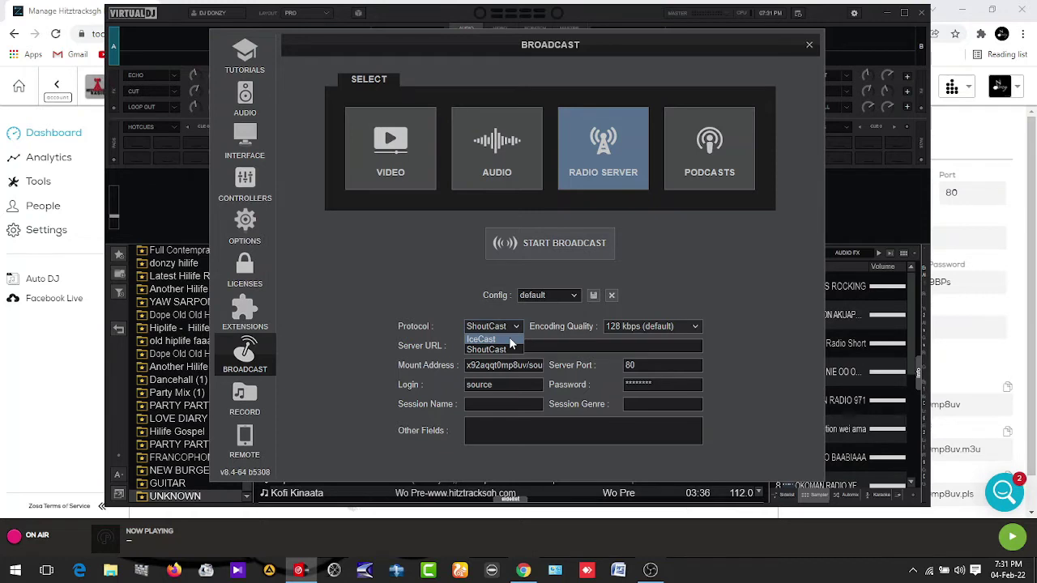
left_click(512, 340)
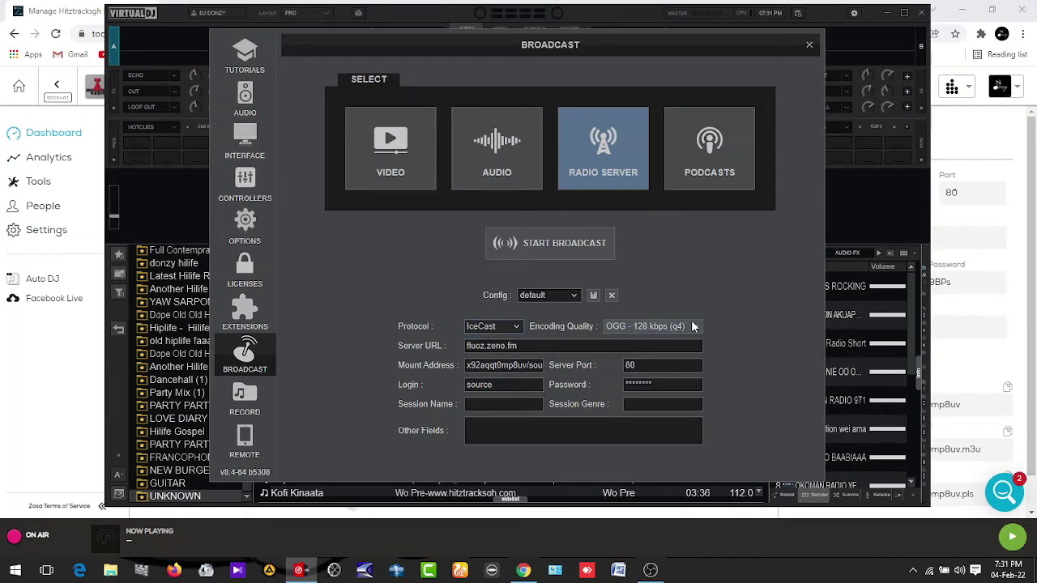
Step: Keep encoding quality at OGG - 128 kbps (q4) and return to the Zeno Radio dashboard
left_click(695, 327)
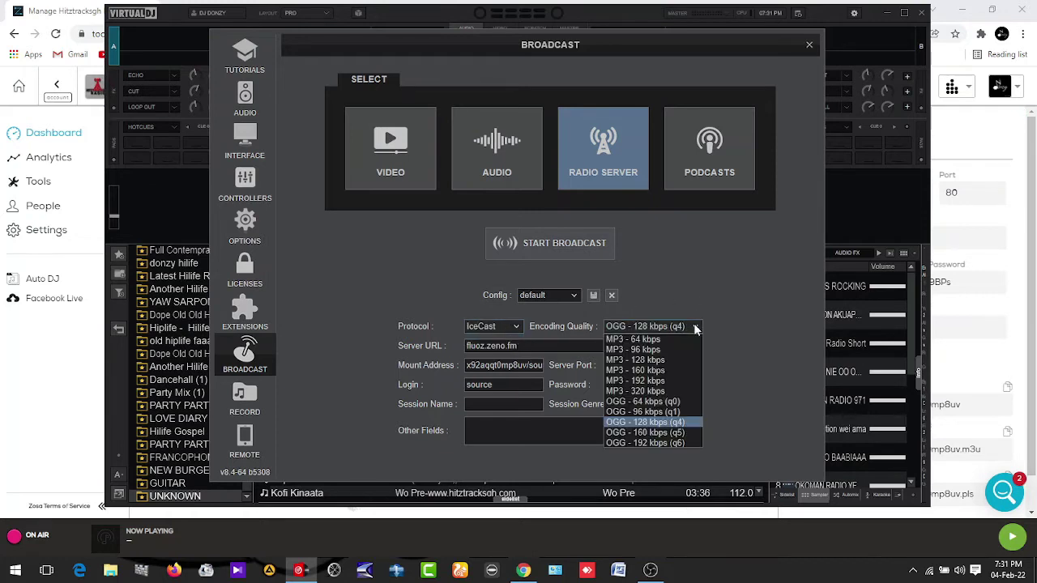
left_click(738, 300)
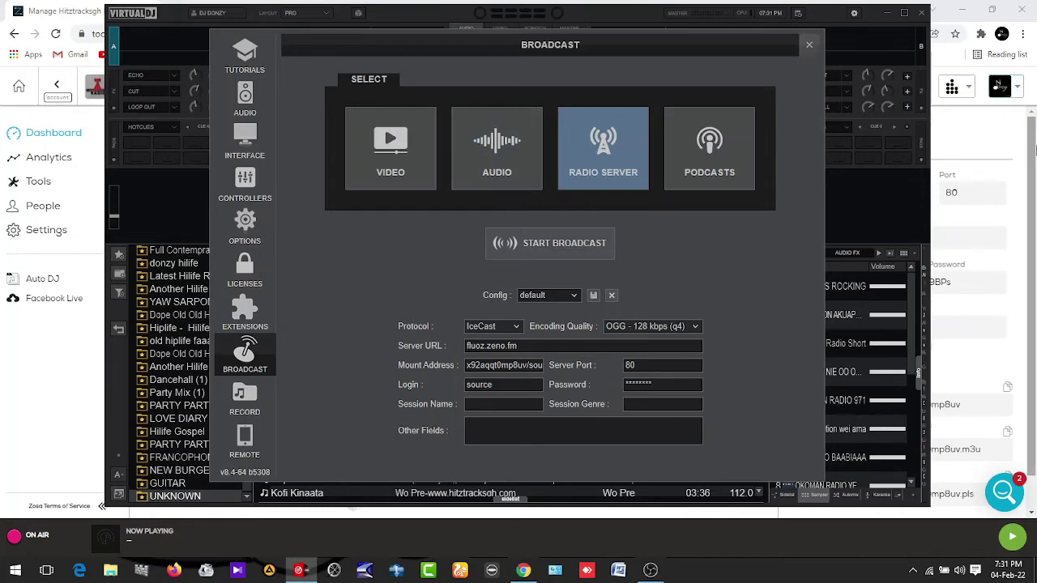
left_click(1035, 149)
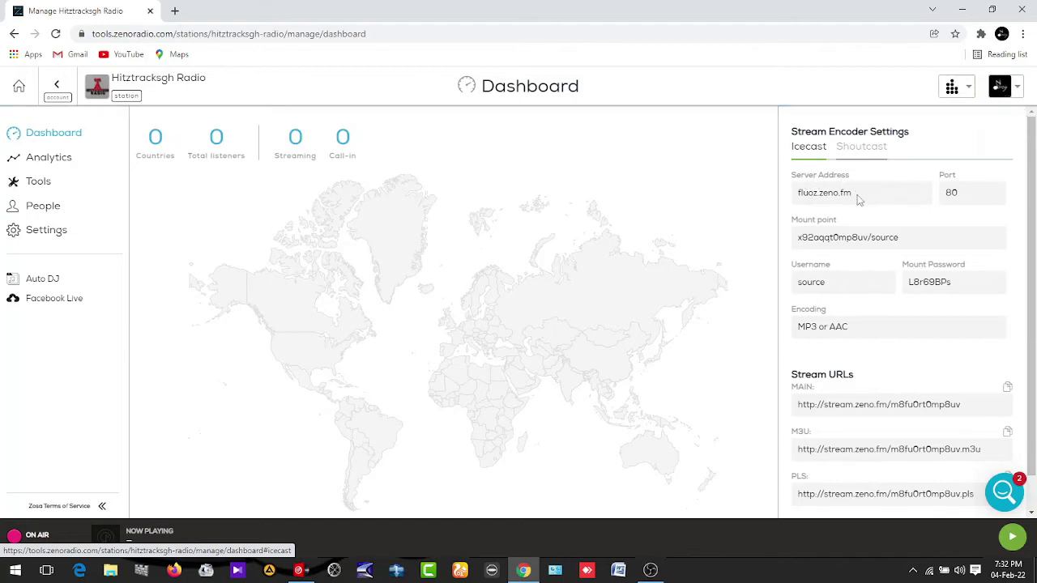
Step: Copy the server address fluoz.zeno.fm from Zeno Radio and return to VirtualDJ
left_click_drag(860, 197, 798, 203)
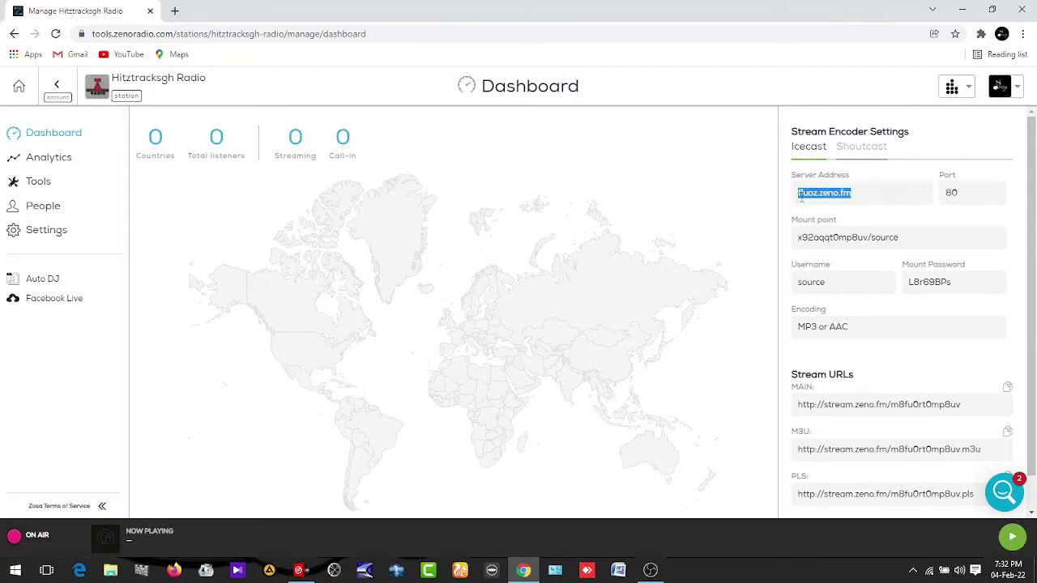
right_click(800, 202)
left_click(828, 208)
left_click(301, 572)
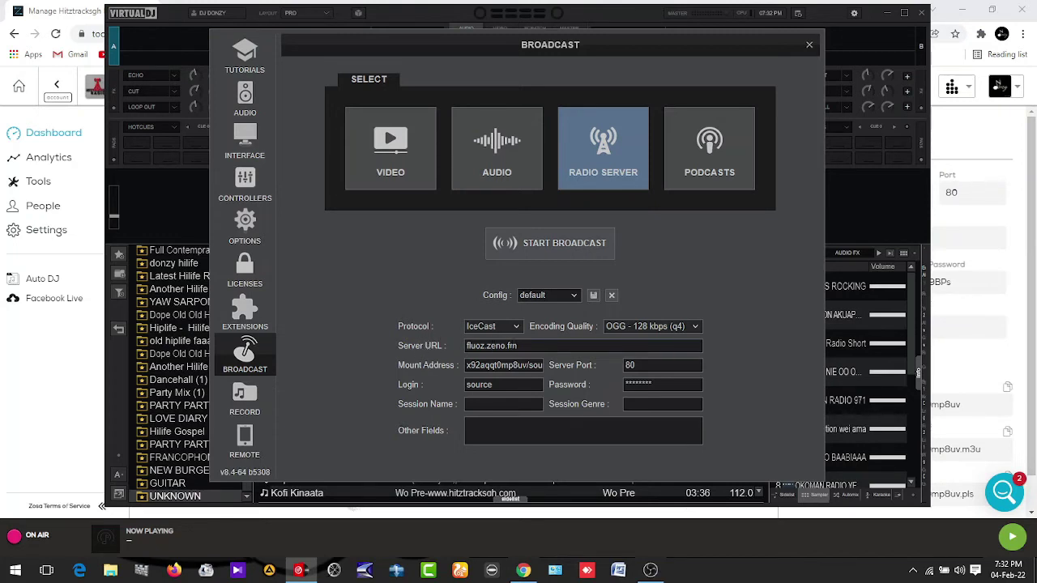
Step: Replace VirtualDJ's Server URL text with the pasted fluoz.zeno.fm address
left_click_drag(525, 346, 458, 345)
right_click(472, 347)
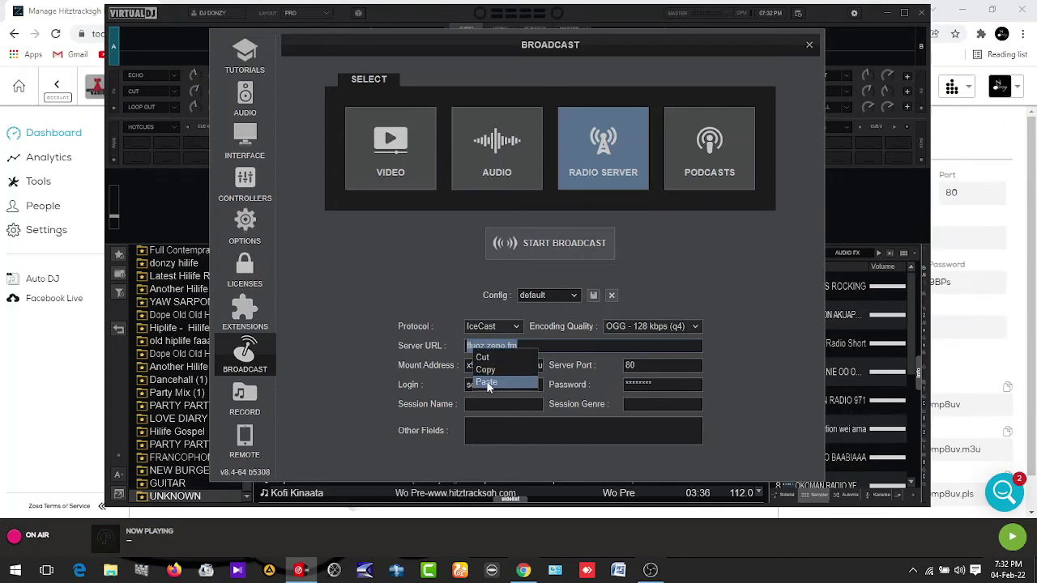
left_click(486, 380)
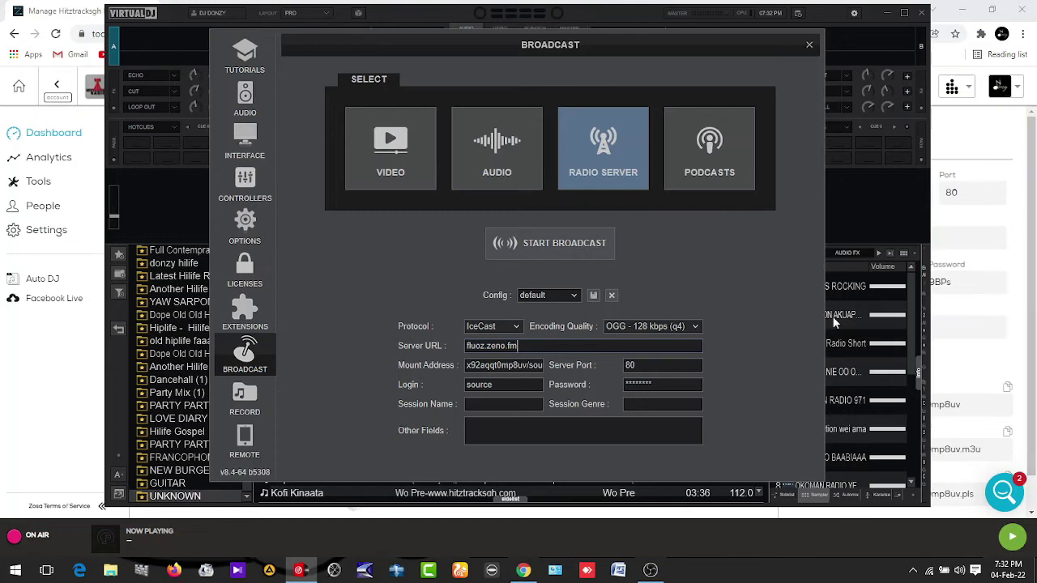
Step: Copy the station's Icecast mount point from Zeno's stream encoder settings and return to VirtualDJ
left_click(1031, 292)
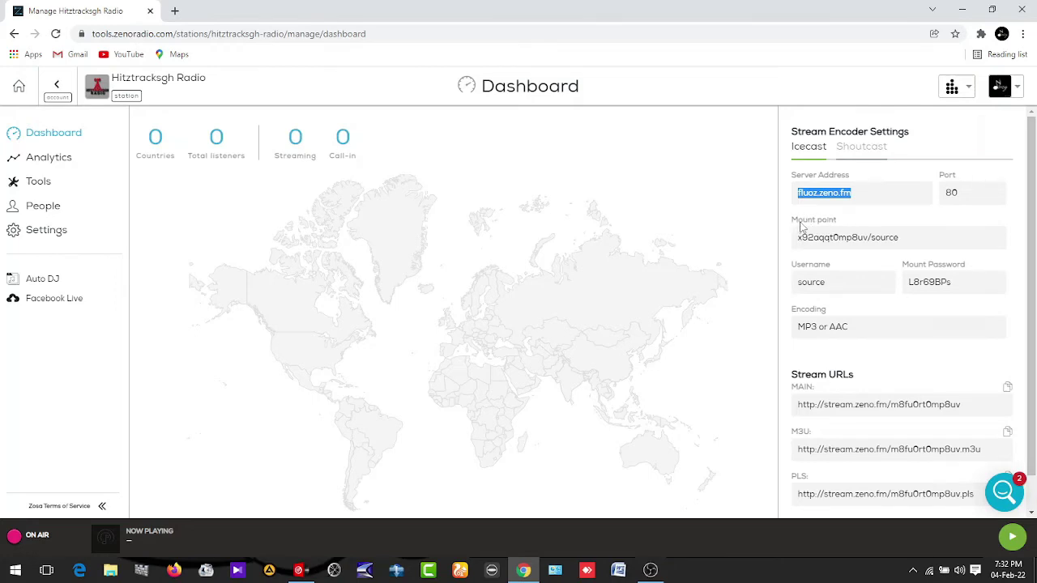
left_click(904, 242)
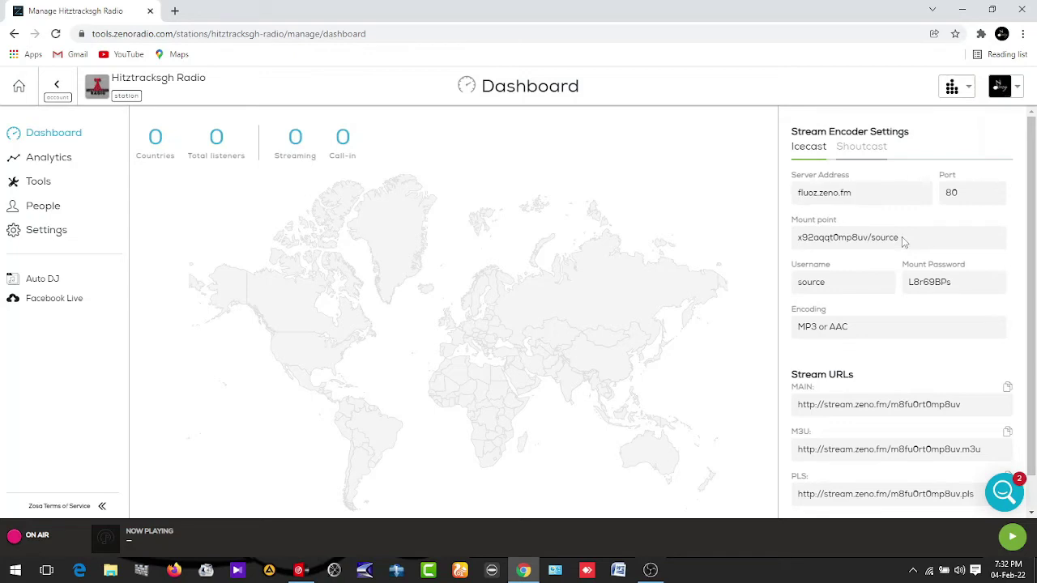
left_click_drag(904, 242, 797, 241)
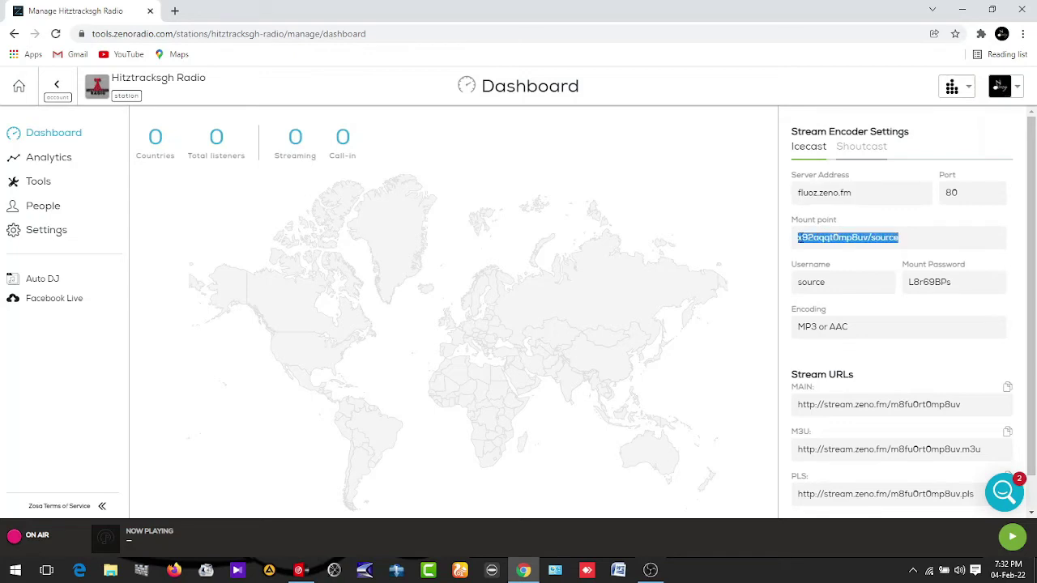
right_click(800, 240)
left_click(832, 249)
left_click(302, 570)
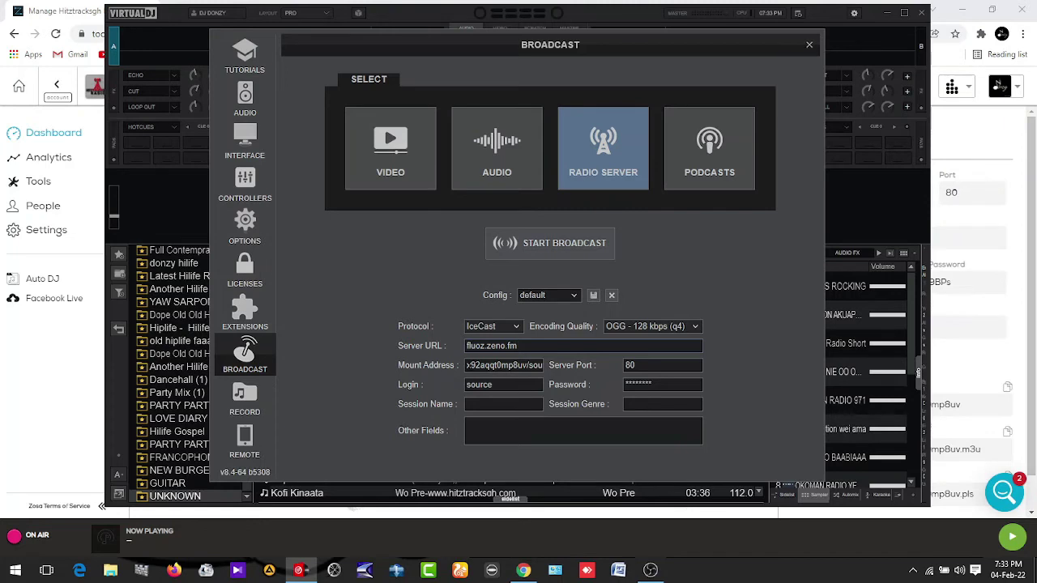
Step: Paste the Zeno mount point ending in /source into VirtualDJ's Mount Address field
left_click_drag(467, 365, 546, 365)
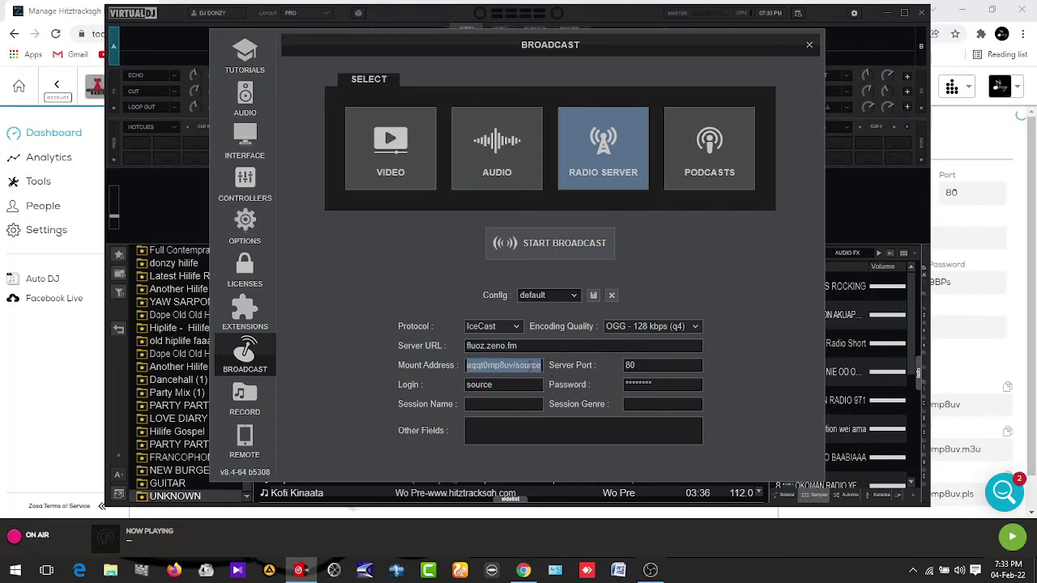
right_click(531, 367)
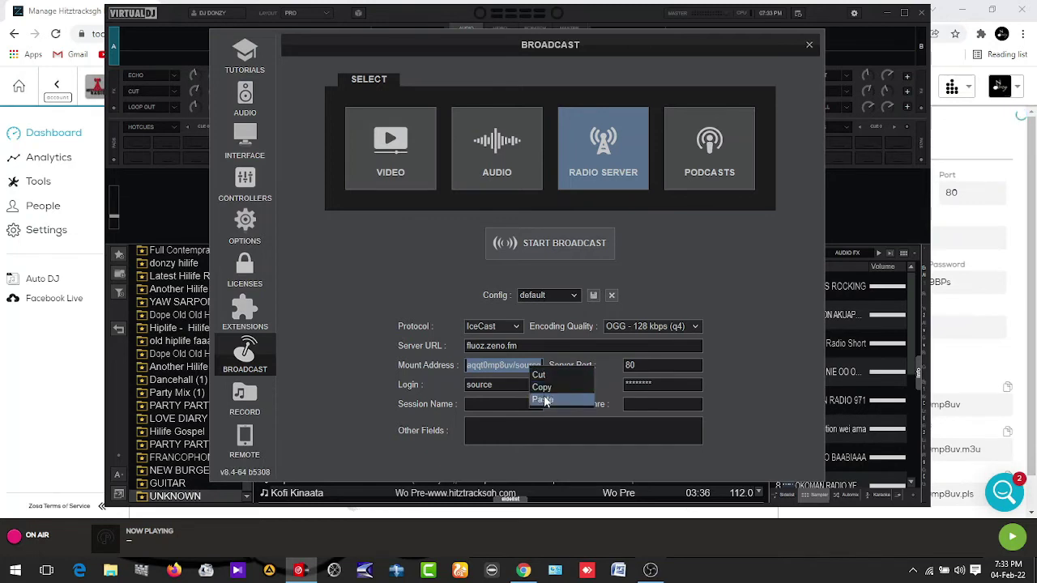
left_click(542, 399)
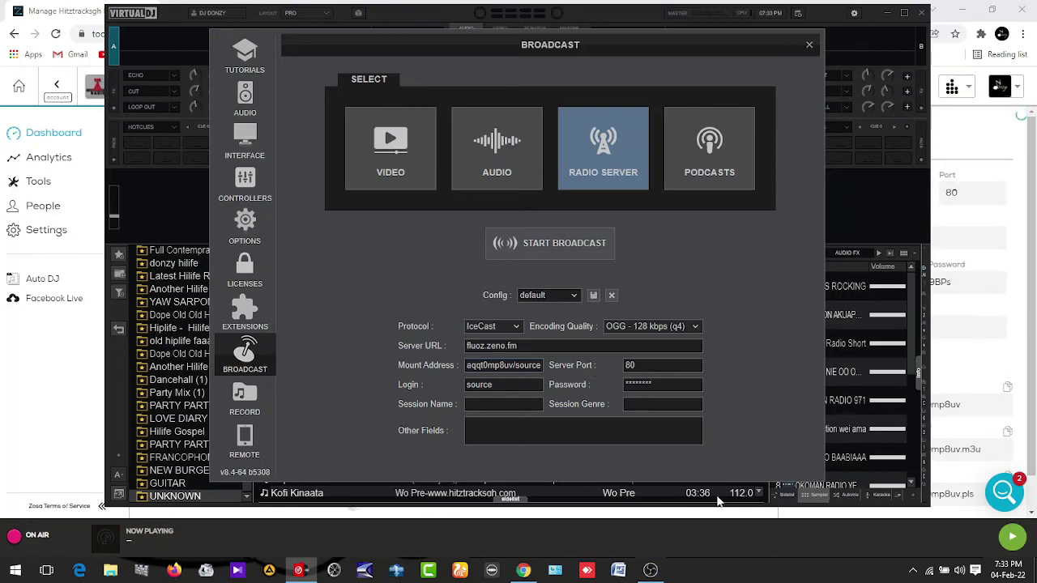
left_click(1025, 280)
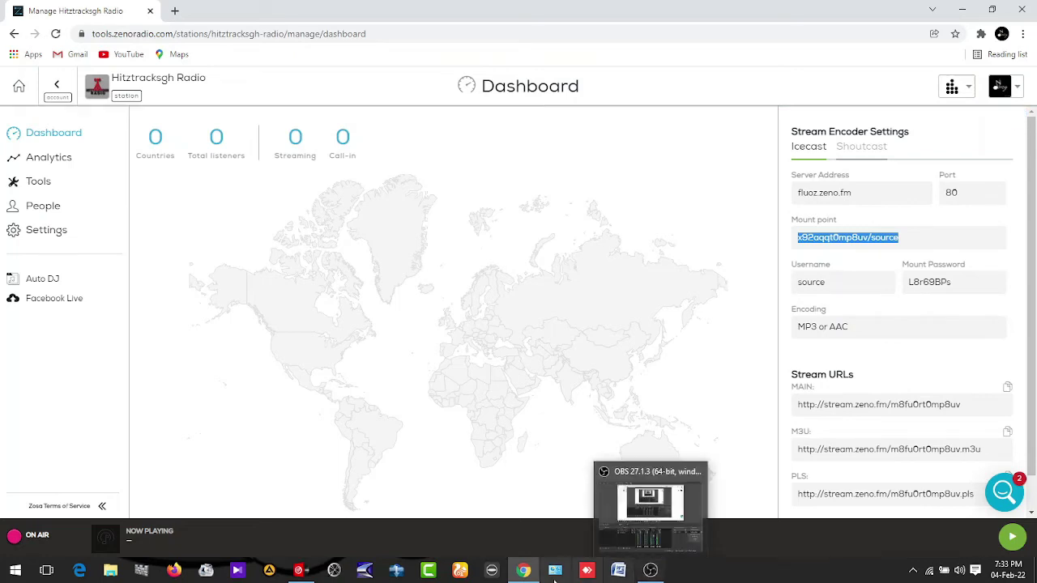
Step: Check that Zeno's Icecast username is source, then bring VirtualDJ's broadcast settings forward
left_click(303, 572)
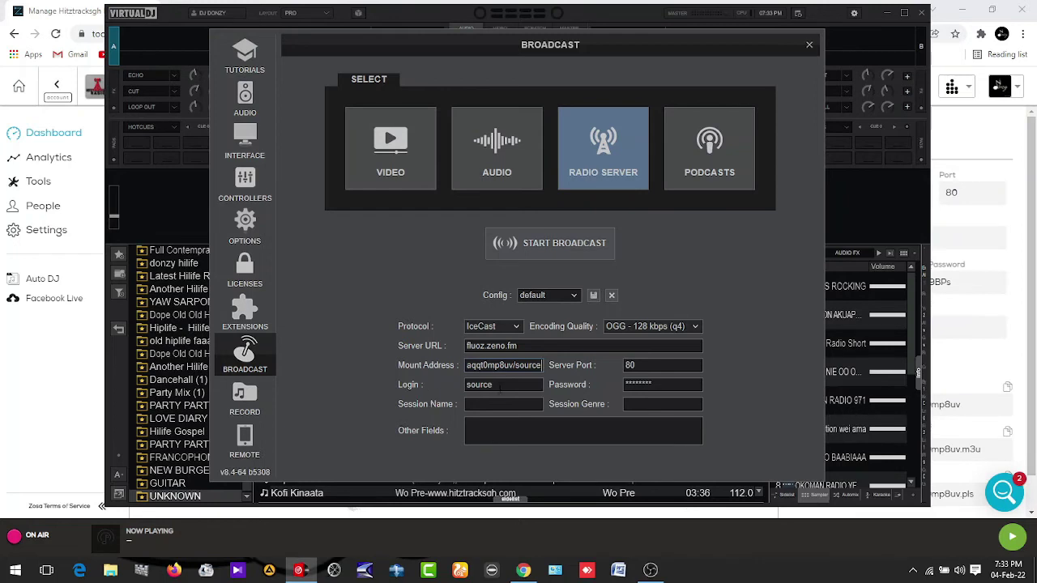
left_click(1036, 219)
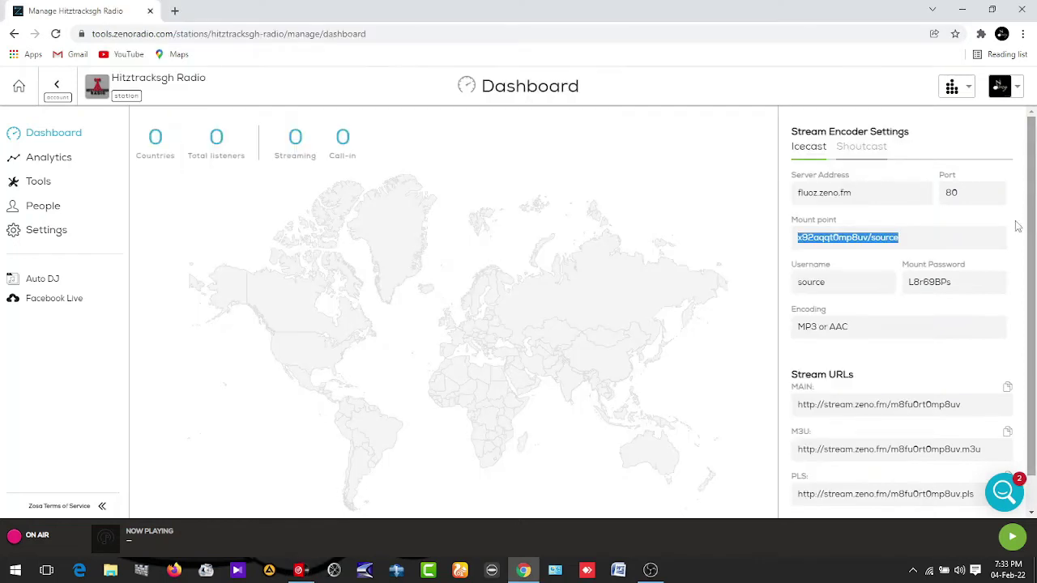
left_click(829, 286)
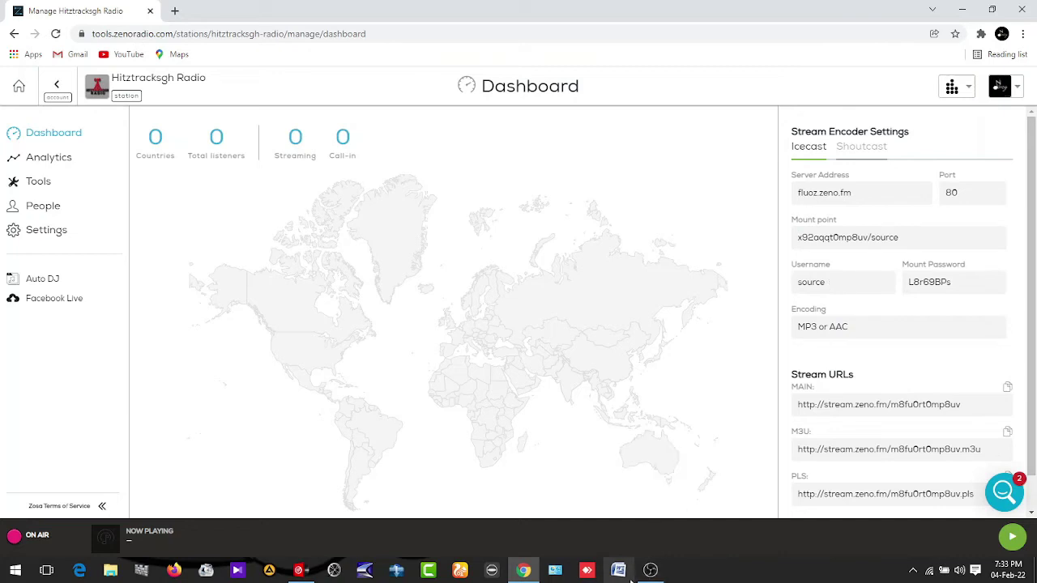
left_click(306, 575)
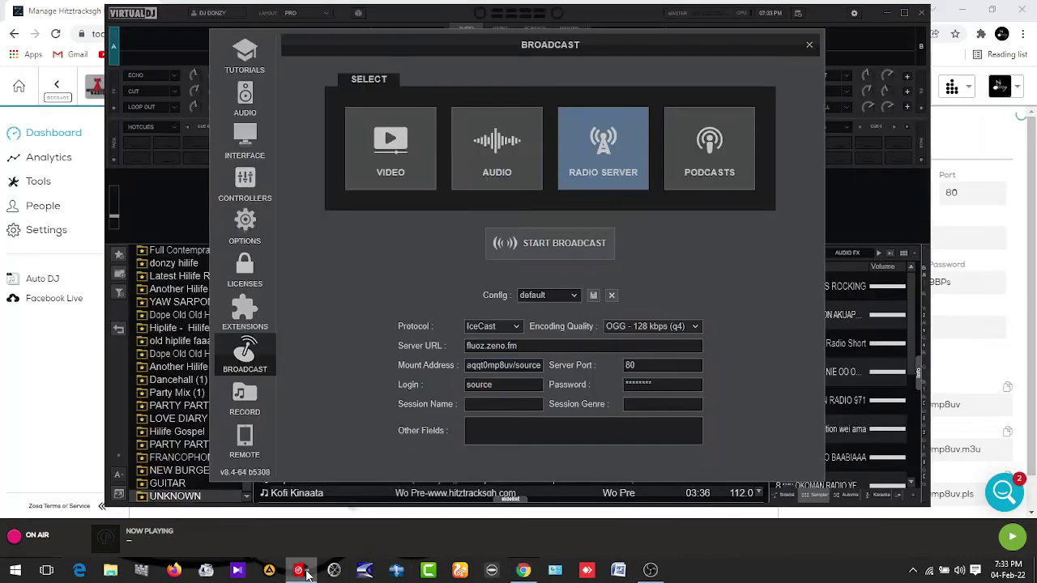
Step: Confirm VirtualDJ's Login reads source like Zeno's username and place the cursor in Password
left_click_drag(492, 385, 459, 388)
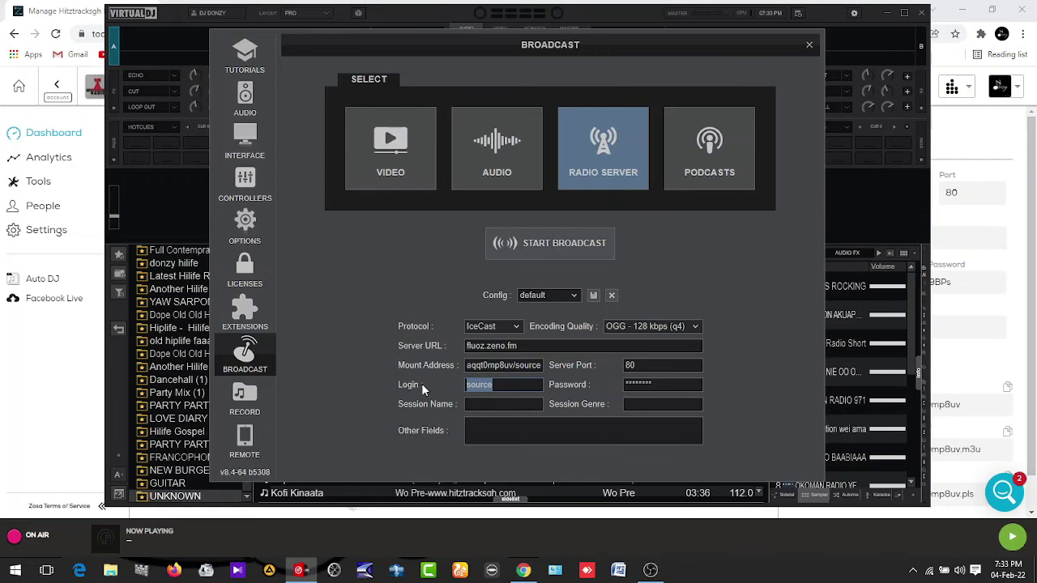
left_click(1033, 241)
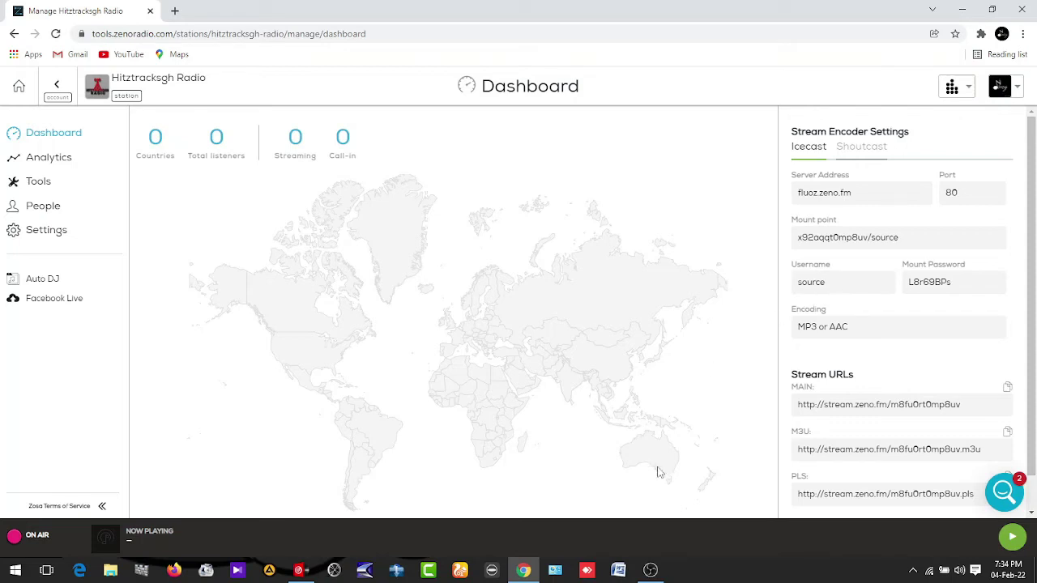
left_click(301, 571)
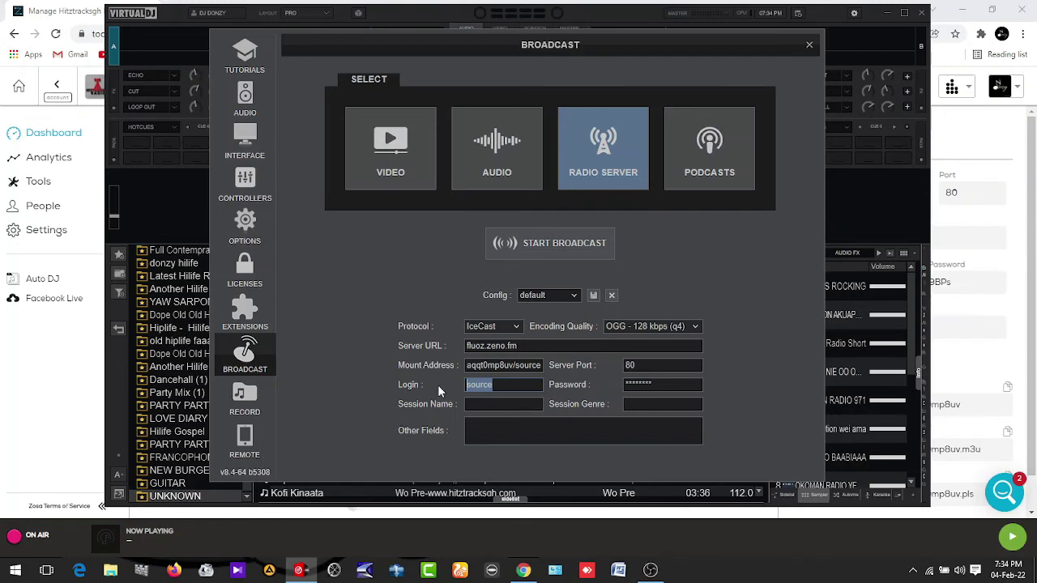
left_click(670, 383)
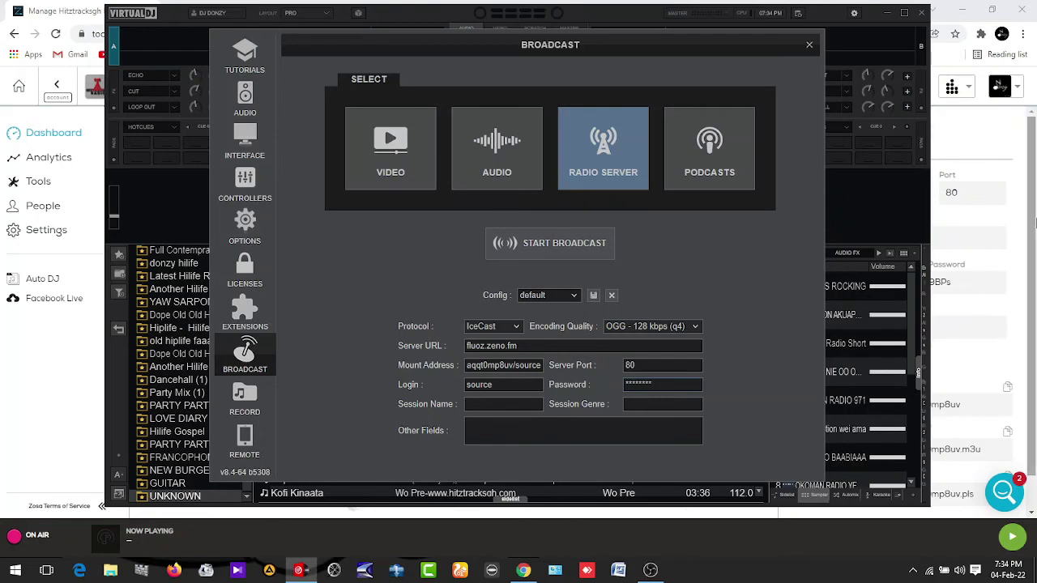
left_click(1036, 223)
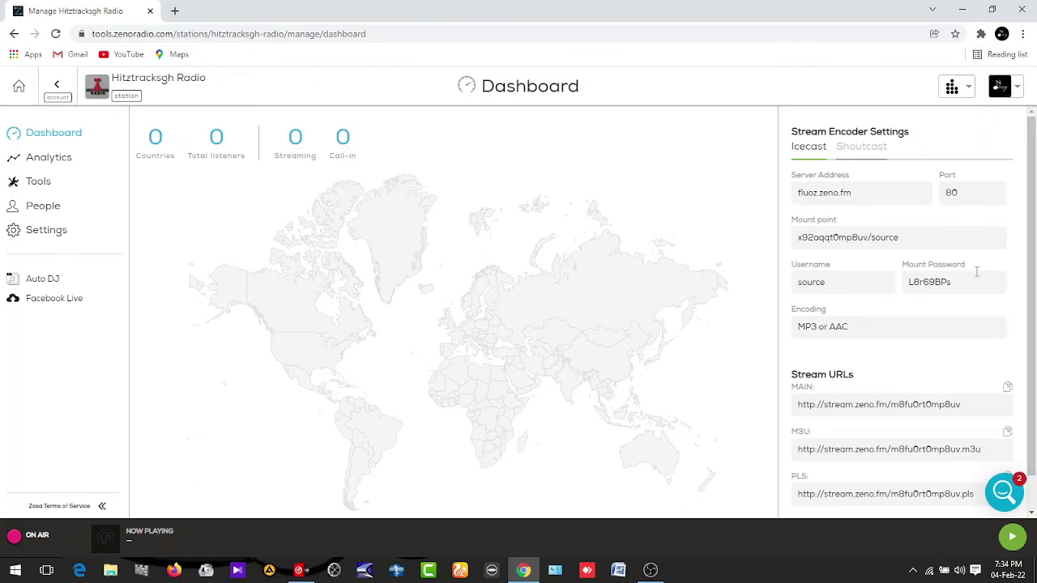
Step: Copy the Zeno Radio mount password and return to VirtualDJ's Broadcast settings
left_click_drag(955, 284, 909, 282)
right_click(915, 287)
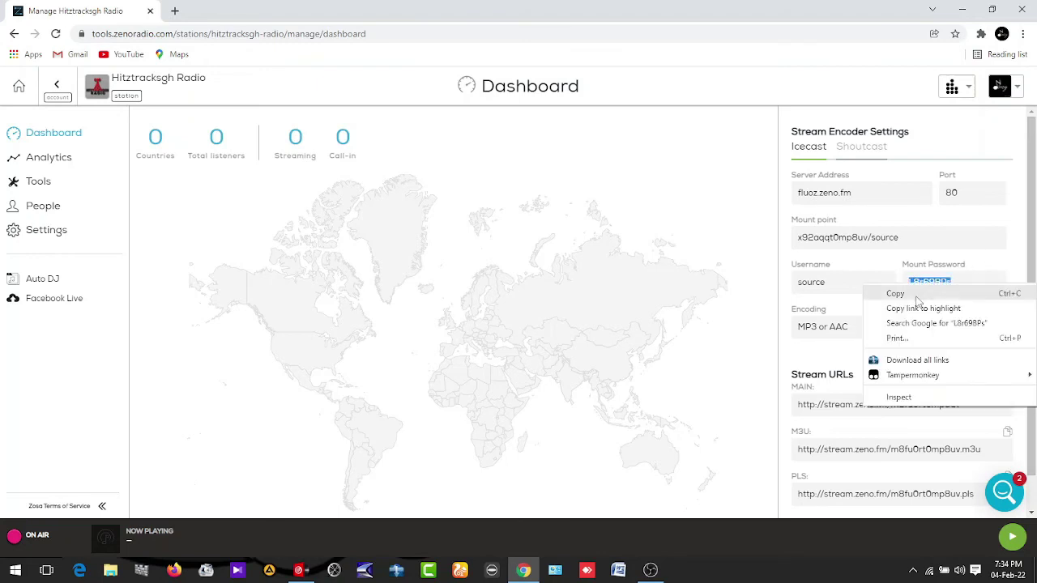
left_click(915, 294)
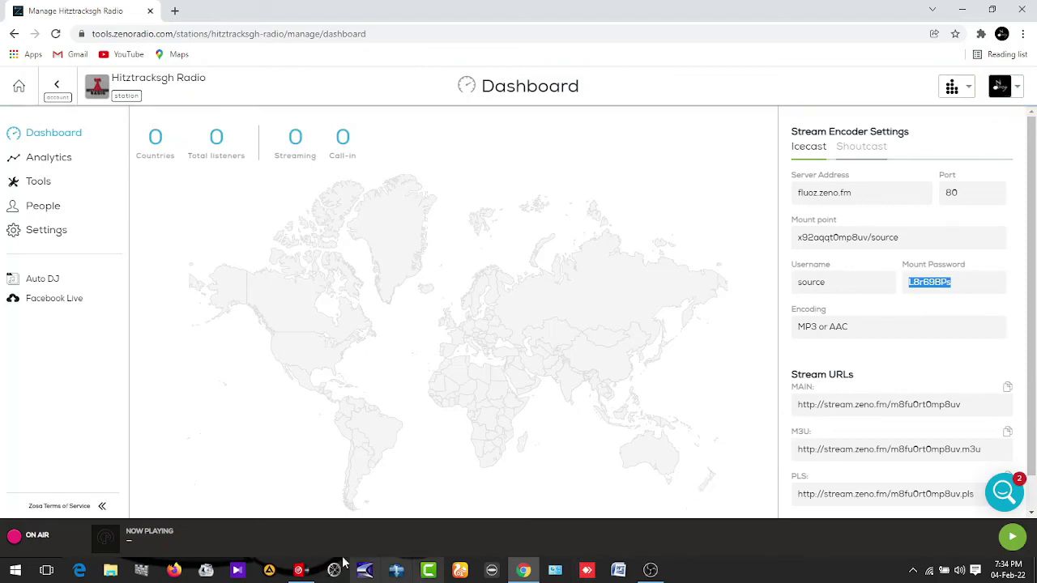
left_click(298, 571)
Step: Select the existing Broadcast Password contents, then shift the dialog down to reveal the decks
left_click(653, 384)
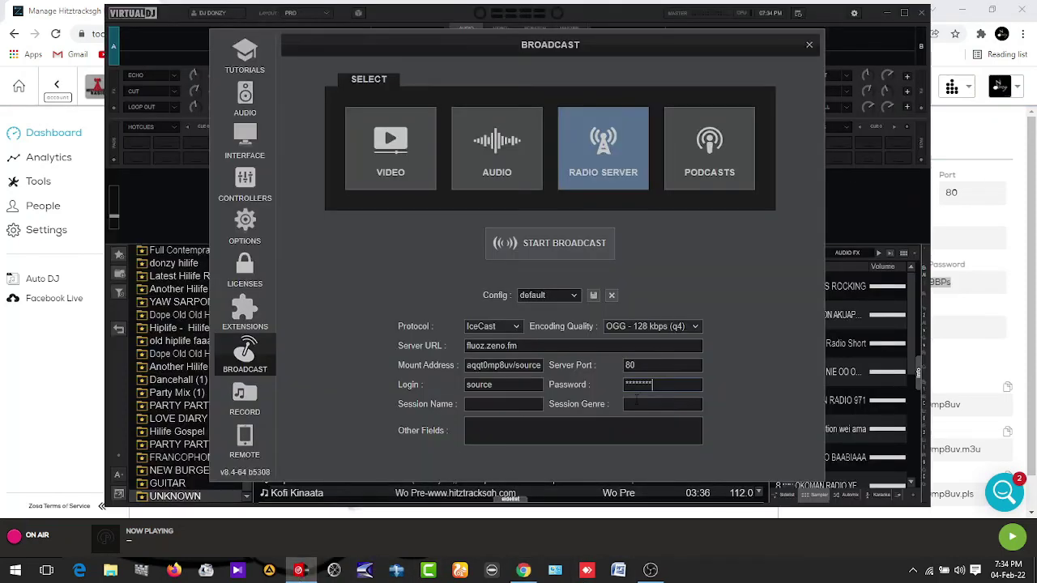
key("shift+Home")
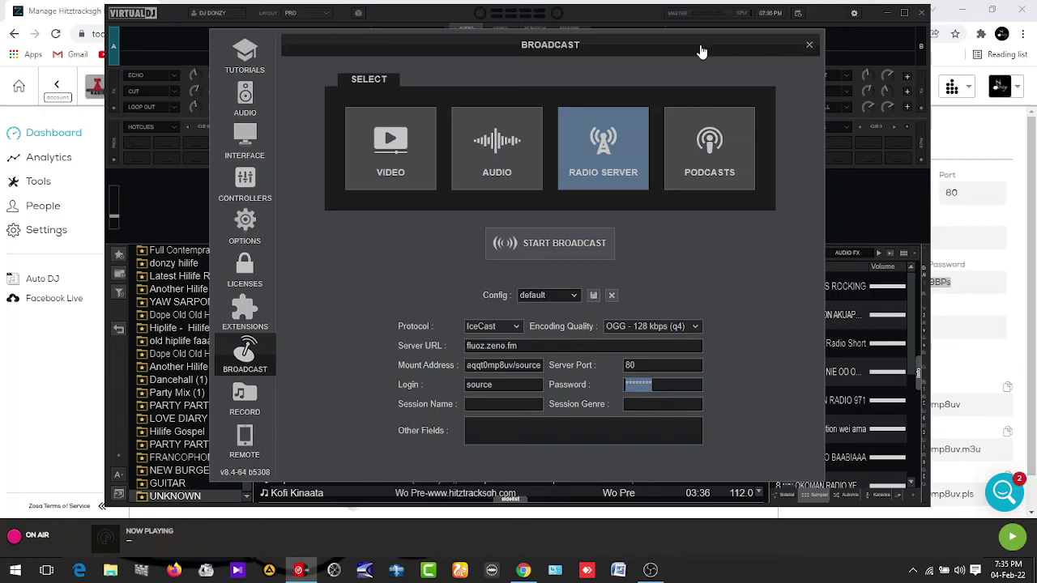
left_click_drag(702, 51, 630, 337)
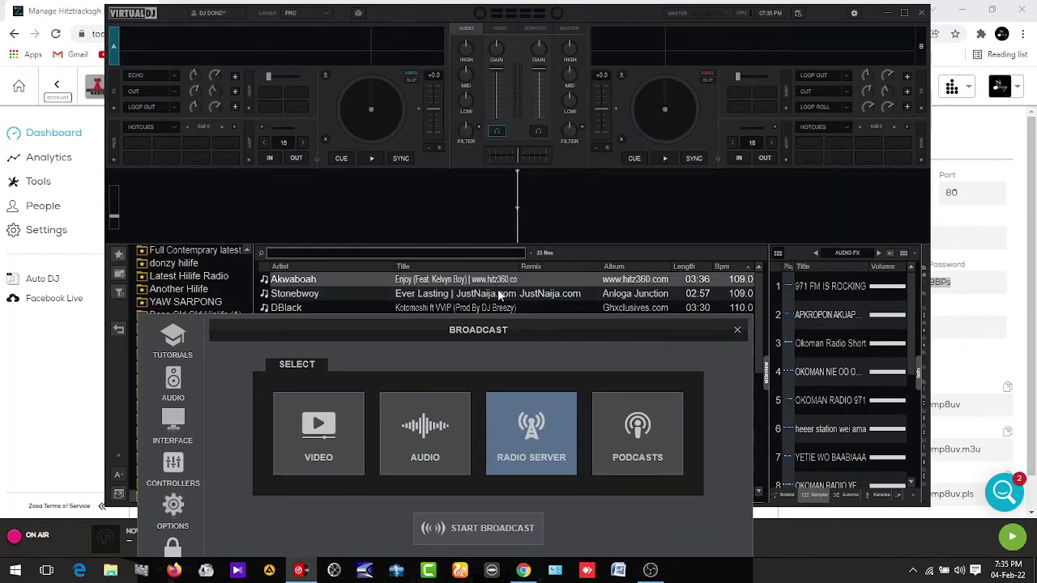
Step: Load the track 'Enjoy' onto deck 1, keeping the Broadcast dialog below the decks
left_click_drag(481, 281, 389, 138)
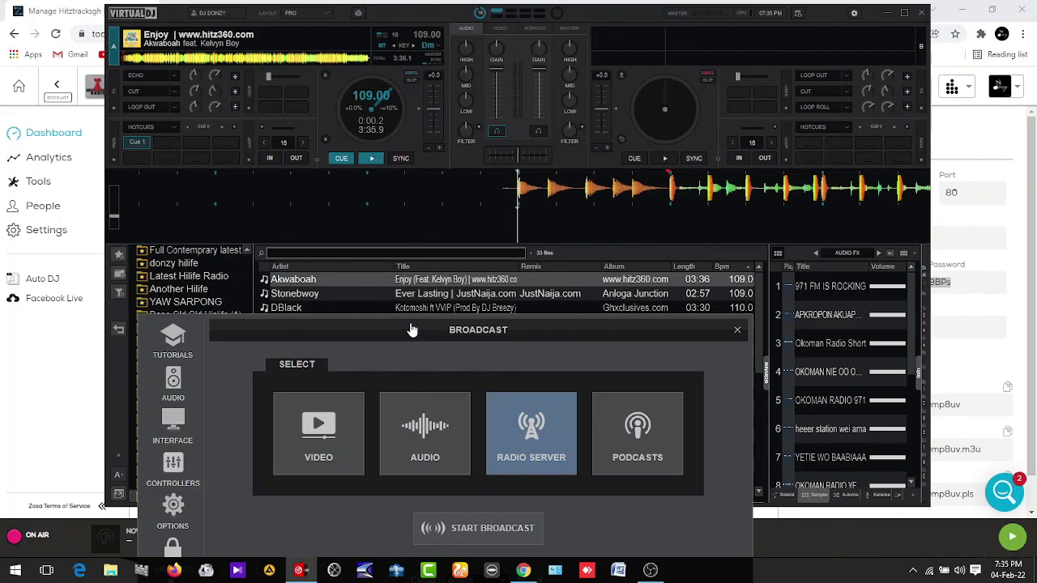
left_click_drag(412, 330, 539, 17)
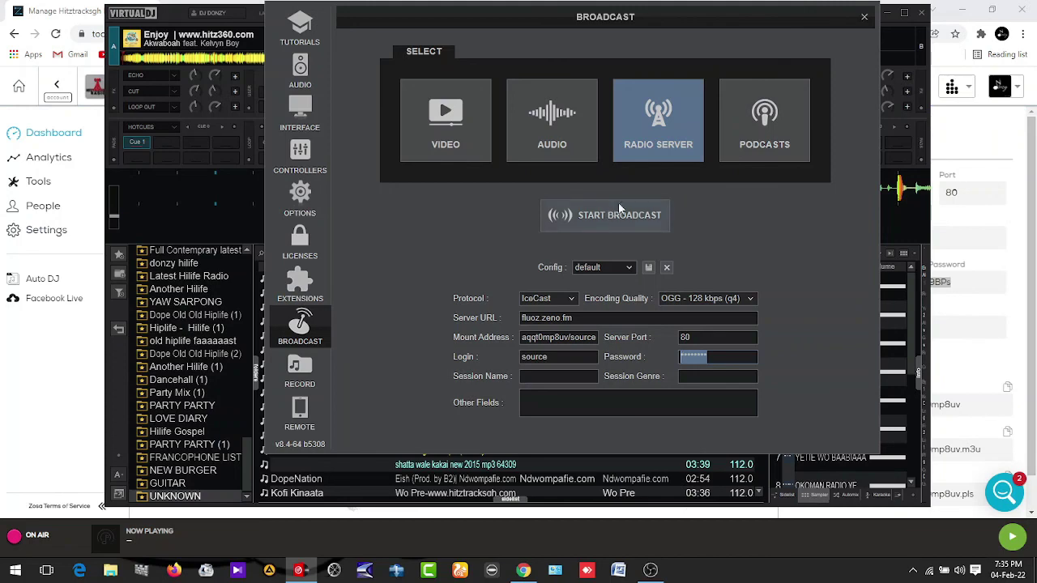
left_click_drag(595, 27, 590, 223)
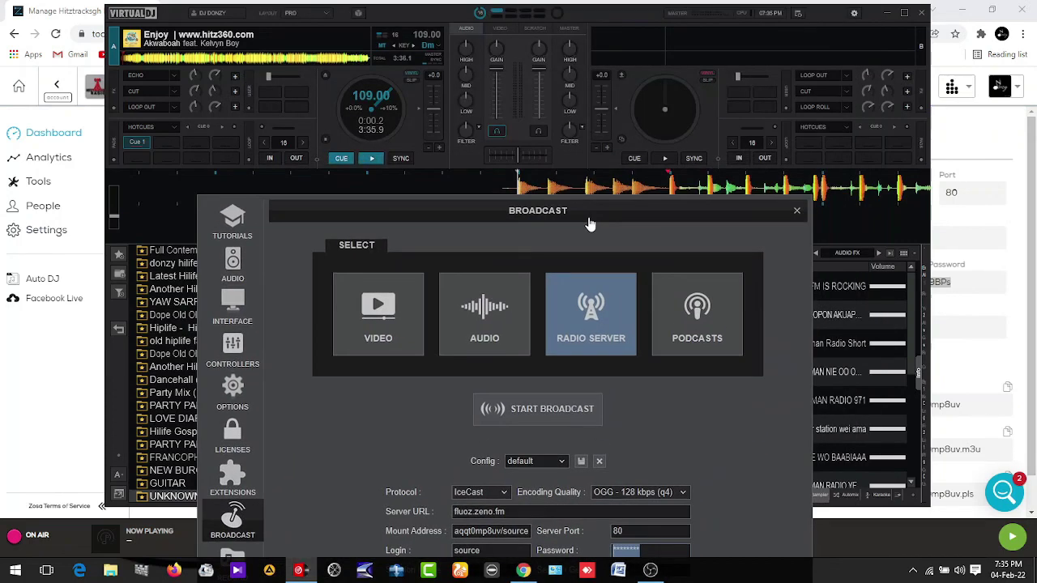